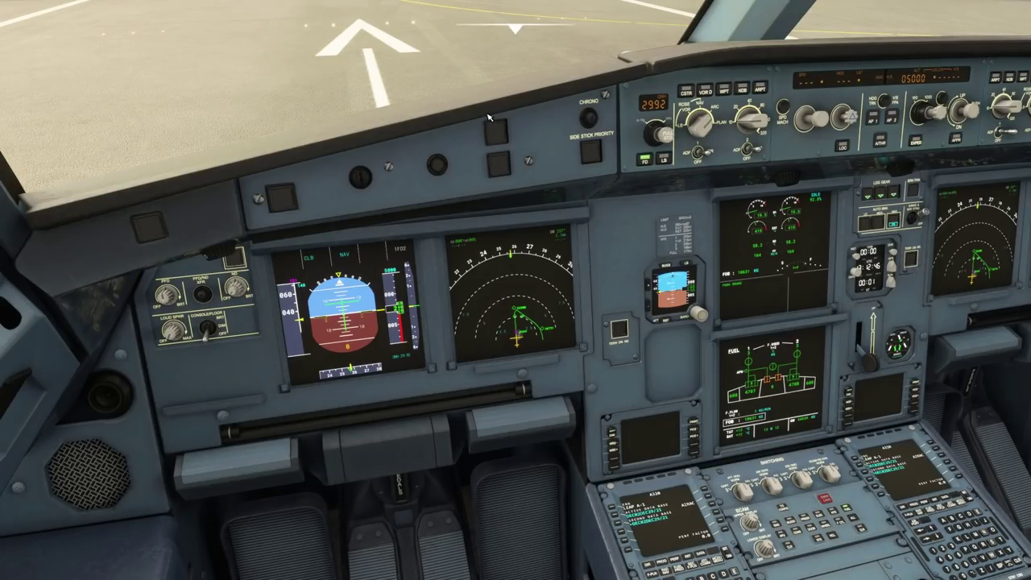
Scroll through the EGKK–EDDS navigation log's waypoints, then close the log
mouse_move(519, 36)
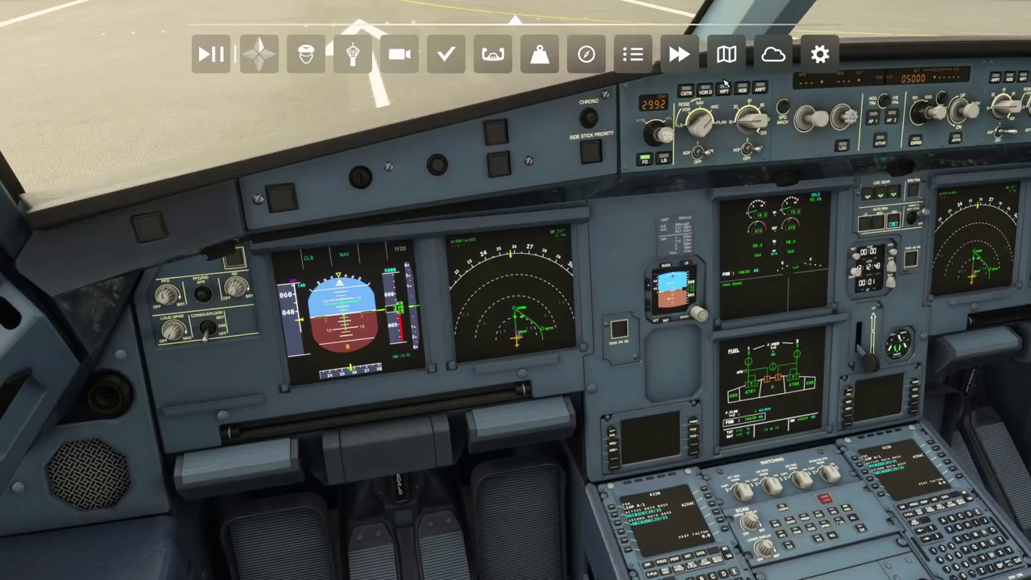
left_click(591, 56)
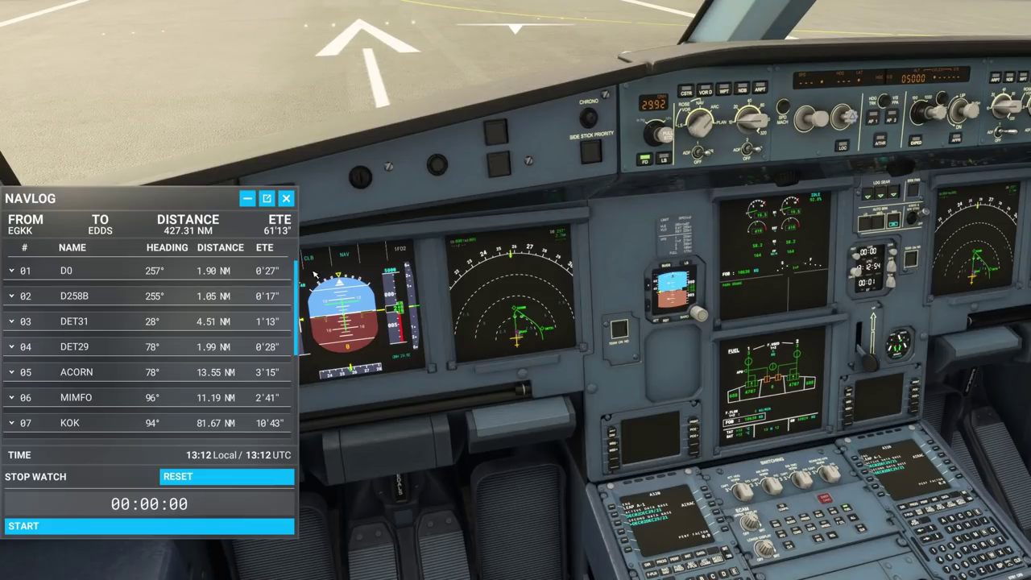
scroll(299, 285, "down", 1)
mouse_move(302, 286)
left_mouse_down()
mouse_move(293, 388)
mouse_move(299, 269)
left_mouse_up()
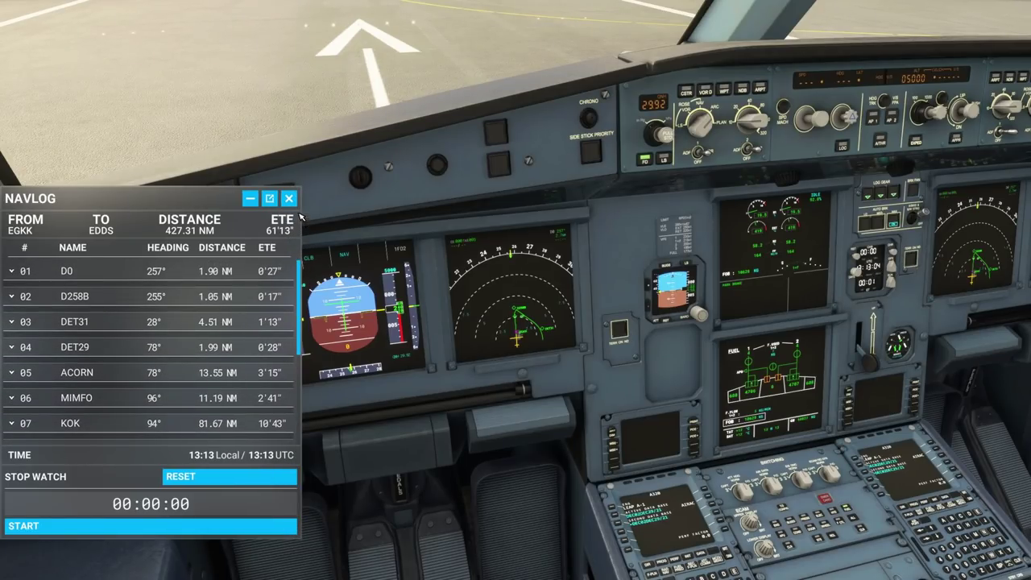
left_click(291, 202)
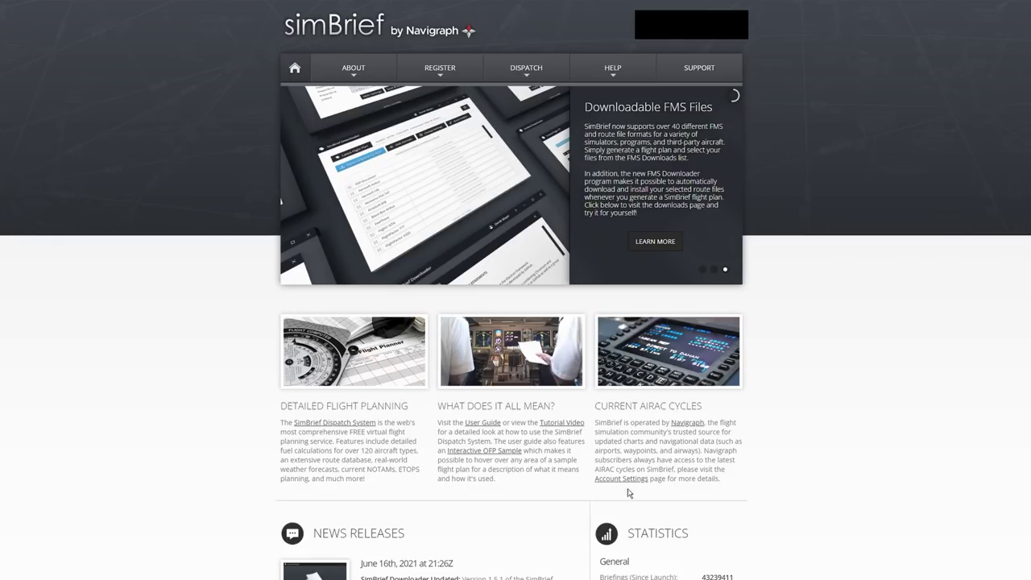
Start a new flight in SimBrief's Dispatch System
mouse_move(528, 74)
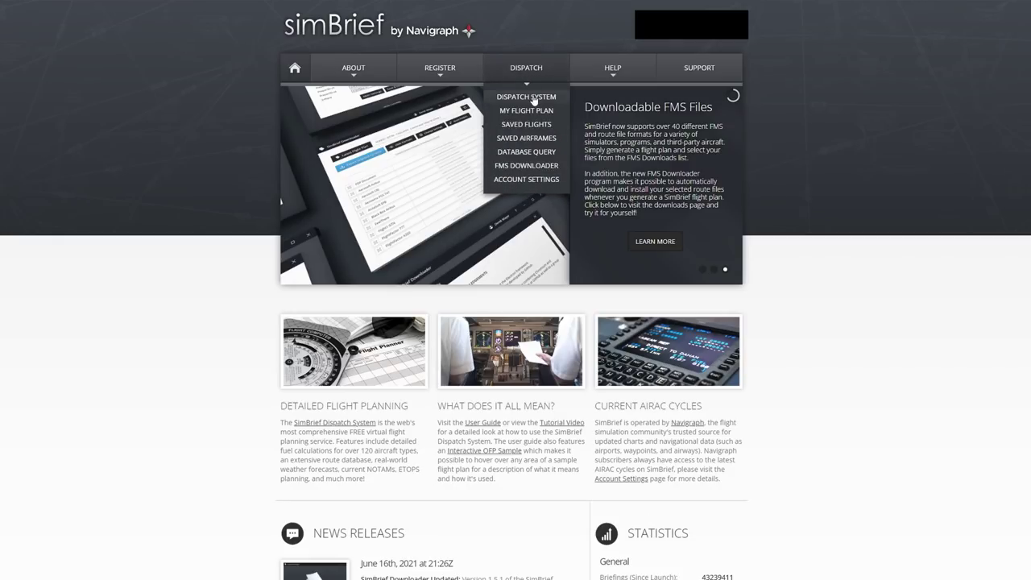
left_click(533, 97)
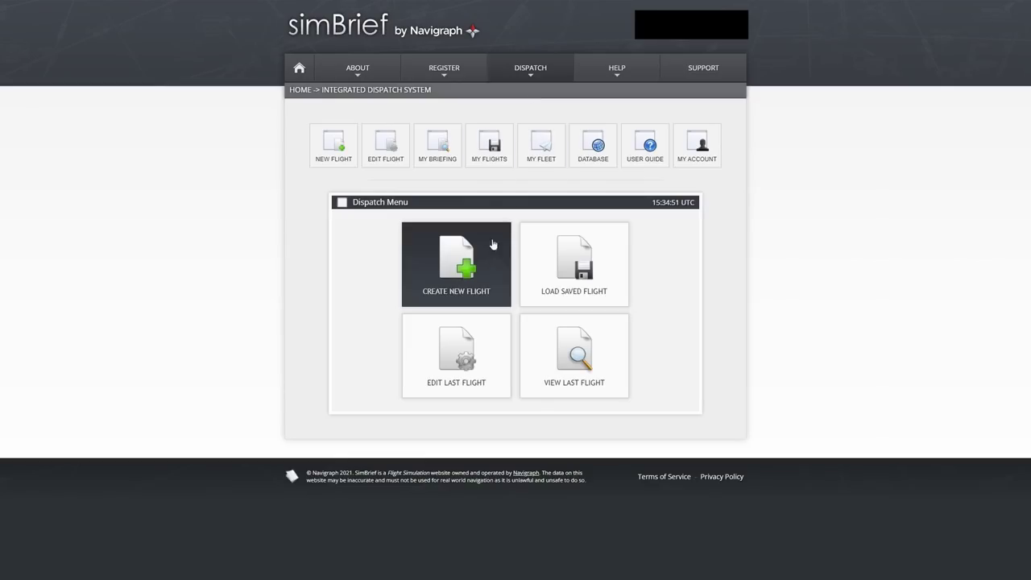
left_click(480, 267)
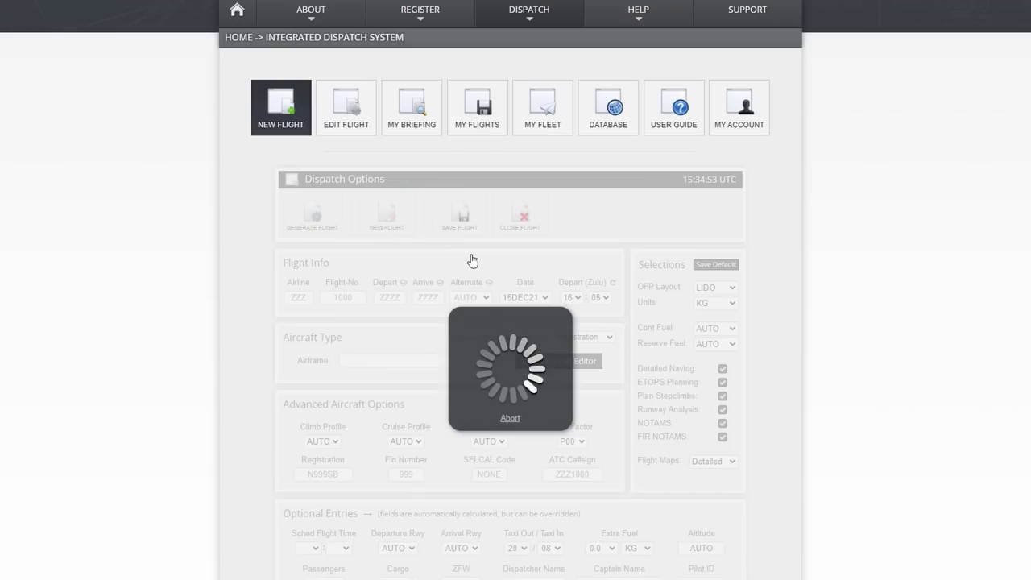
Enter EGKK as departure, EDDS as arrival and EDDF as alternate
left_click(400, 303)
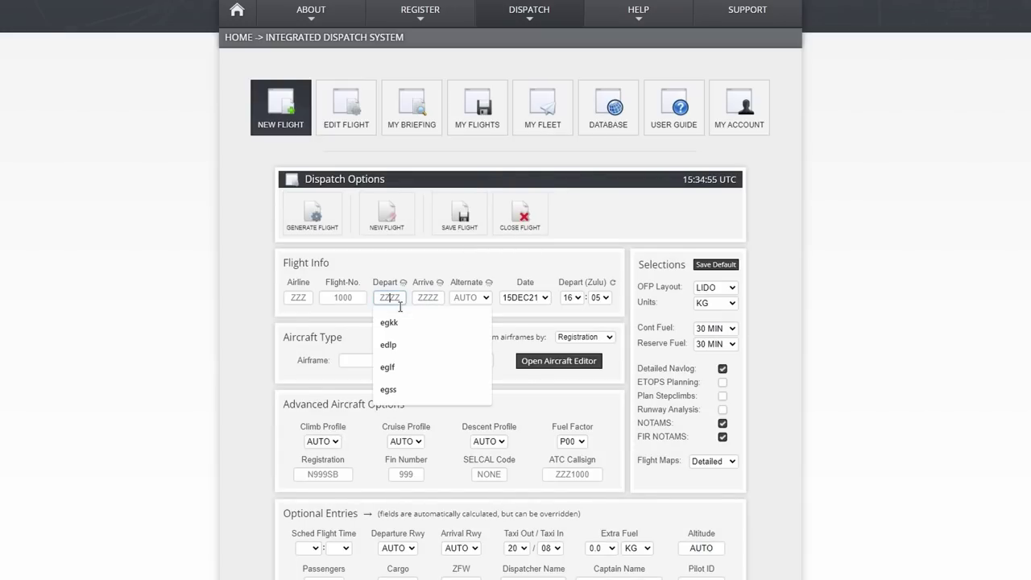
left_click(401, 324)
left_click(421, 304)
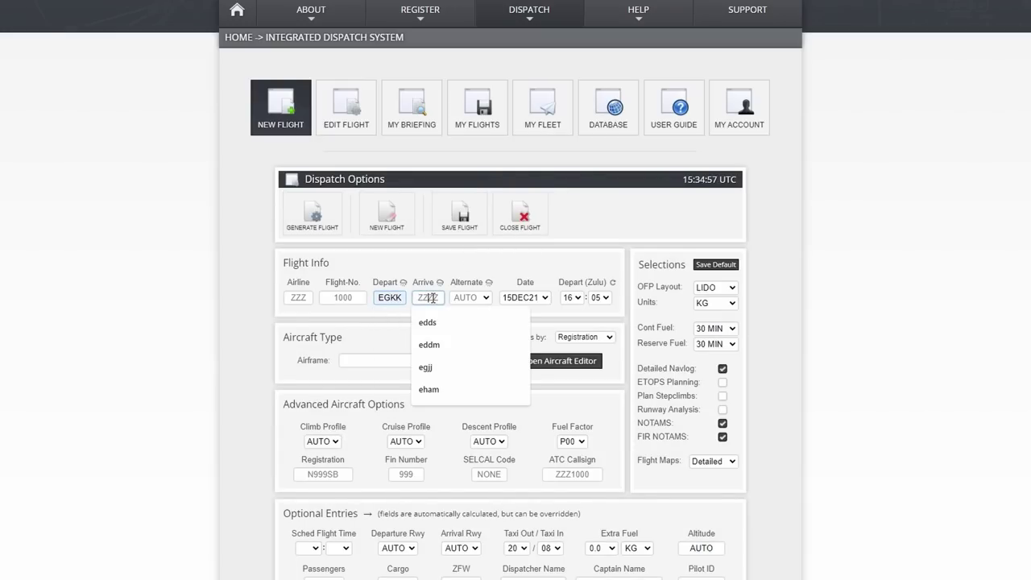
left_click(432, 325)
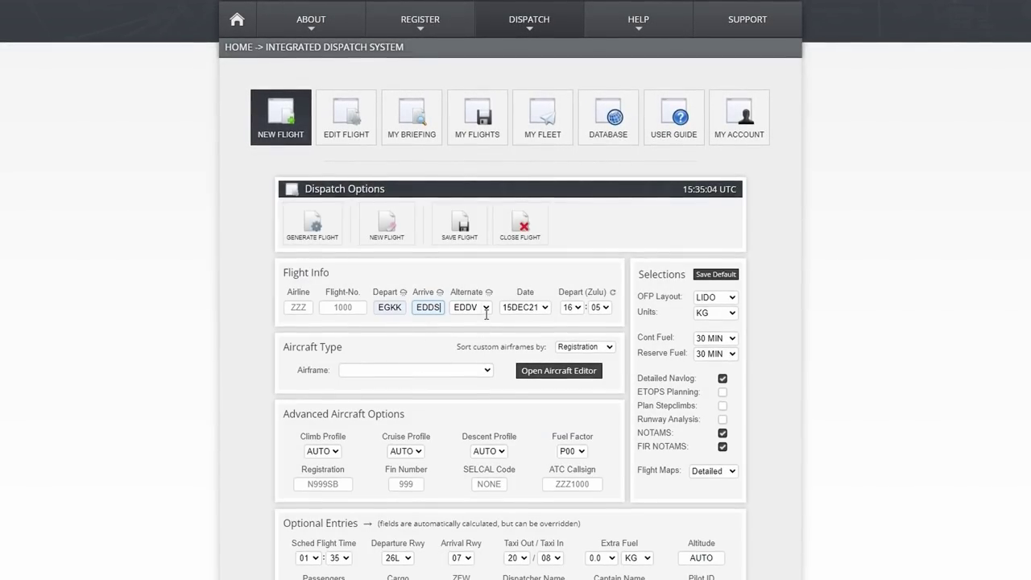
left_click(487, 308)
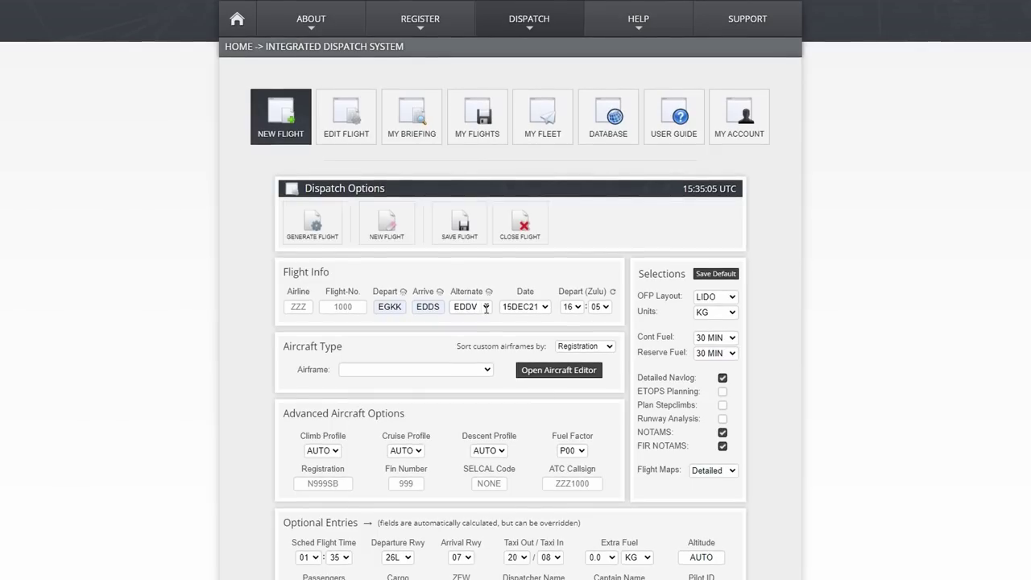
key("BackSpace")
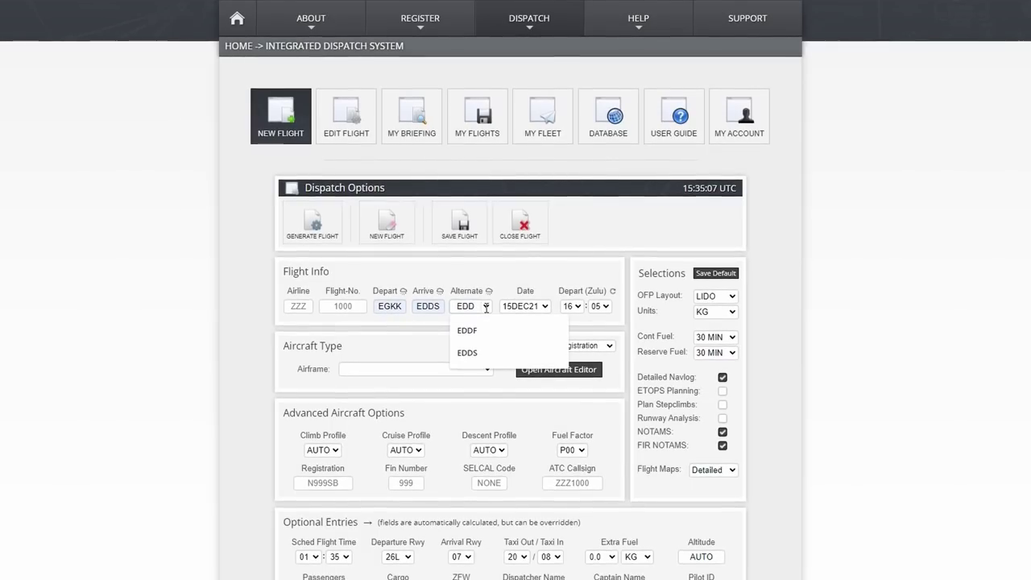
left_click(488, 335)
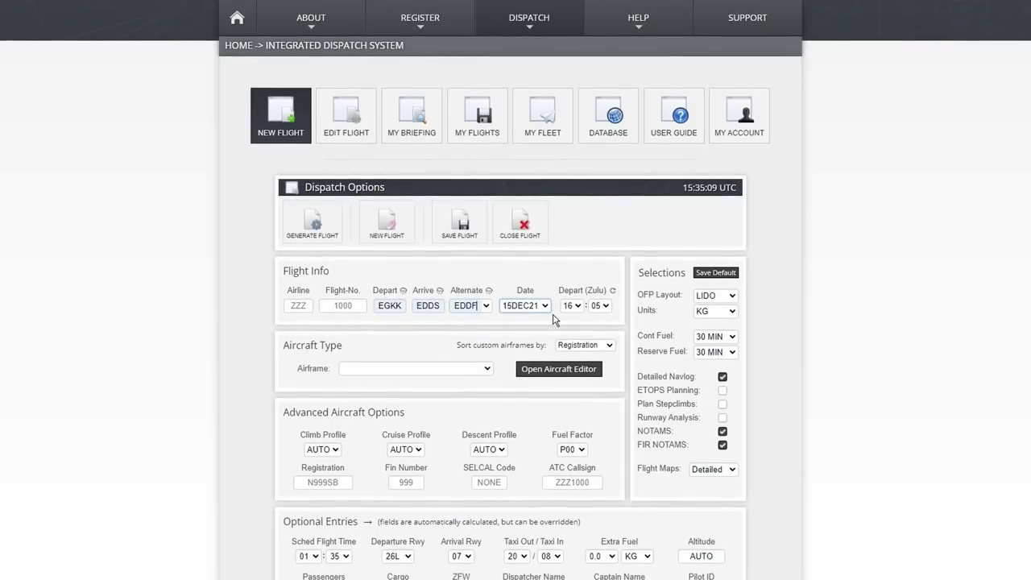
Choose the A320-200 airframe from the Airframe list
left_click(406, 370)
left_click(406, 372)
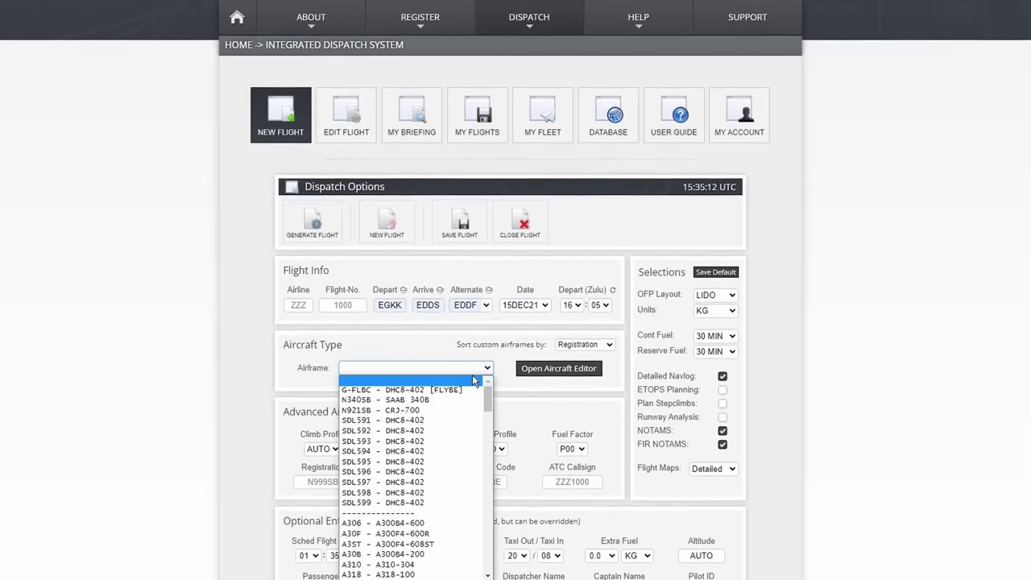
scroll(415, 481, "down", 3)
scroll(415, 483, "down", 1)
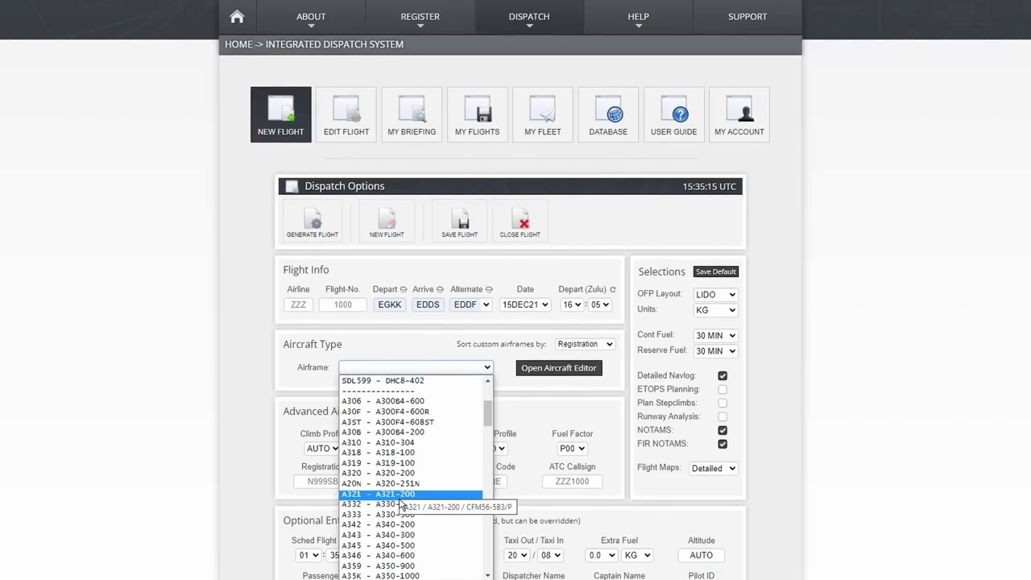
left_click(401, 475)
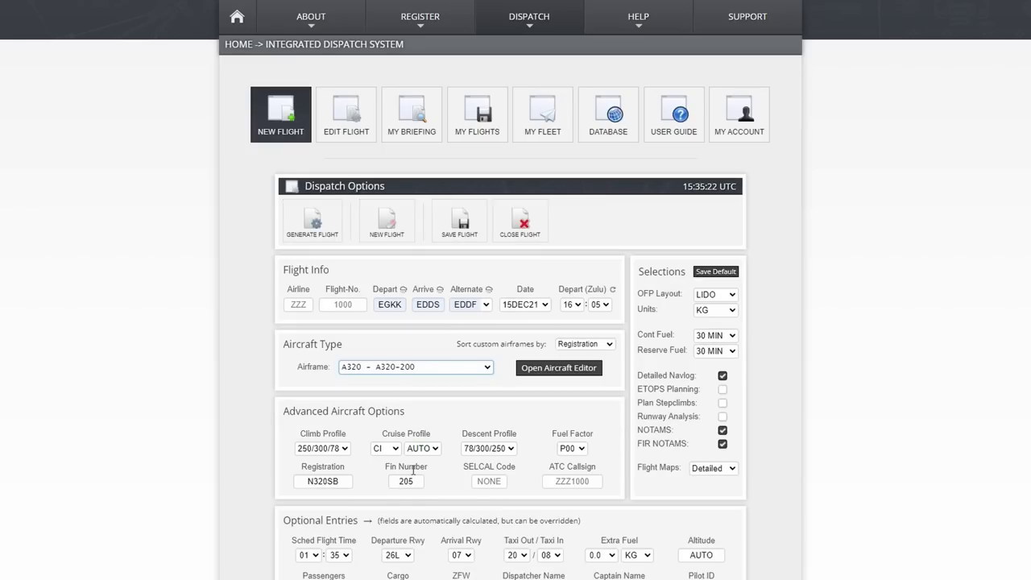
Replace the AUTO cruise altitude with 29000
key("Tab")
key("Tab")
key("Tab")
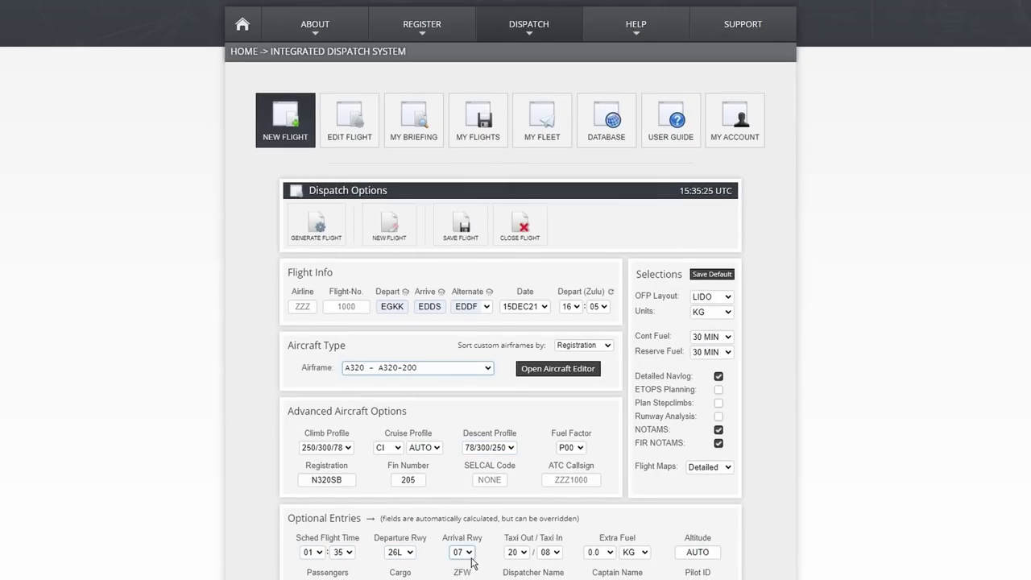
key("Tab")
key("Tab")
key("Tab")
key("Tab")
key("Tab")
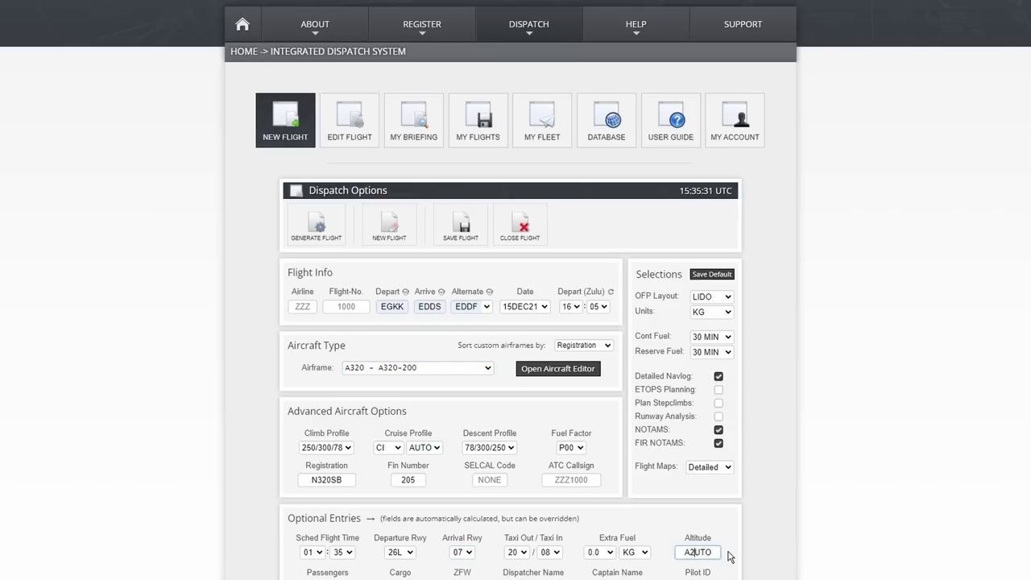
key("BackSpace")
key("BackSpace")
key("BackSpace")
type("2")
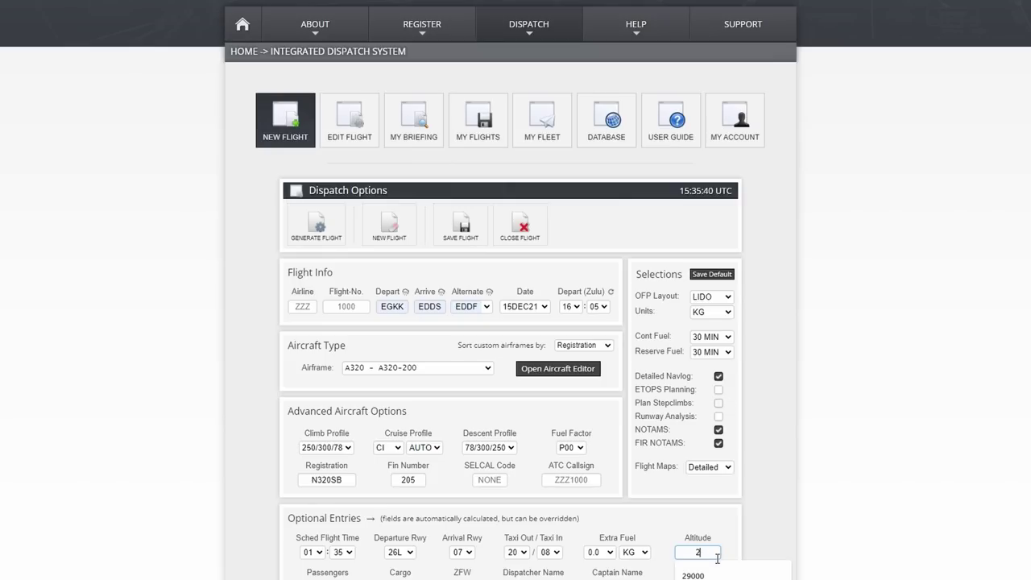
type("9000")
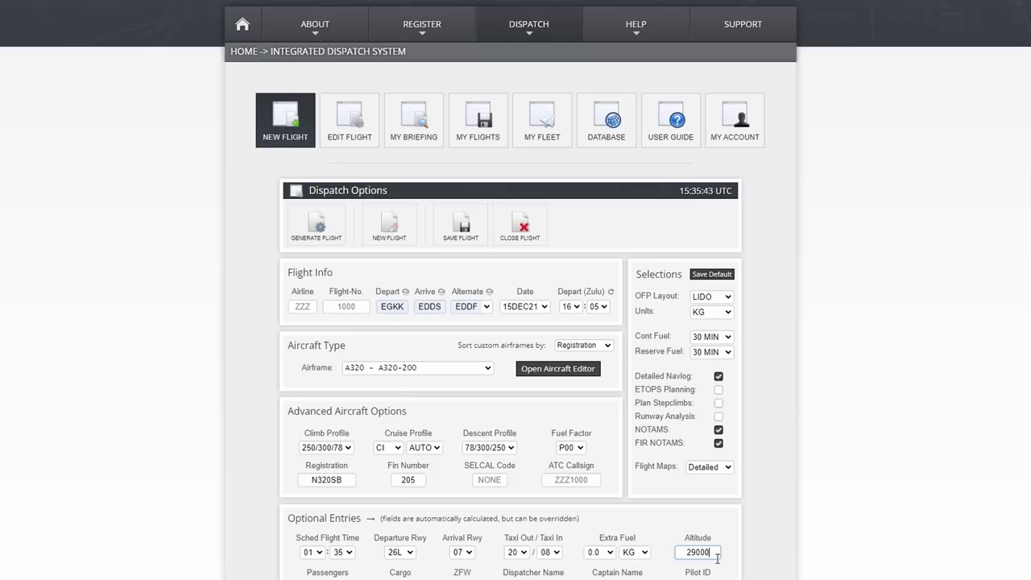
scroll(782, 375, "down", 10)
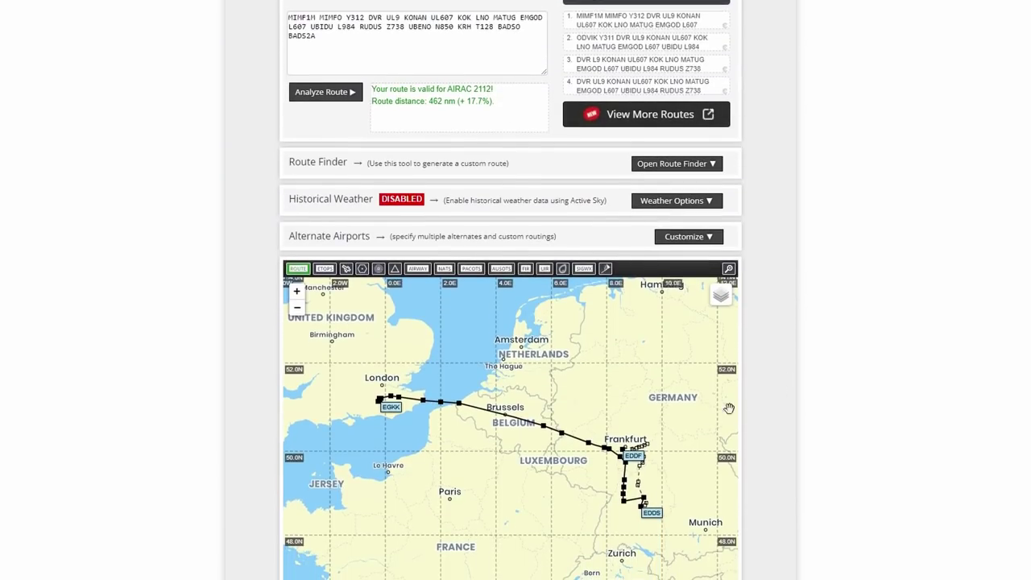
Try the suggested routes and settle on suggested route 1
key("ctrl+minus")
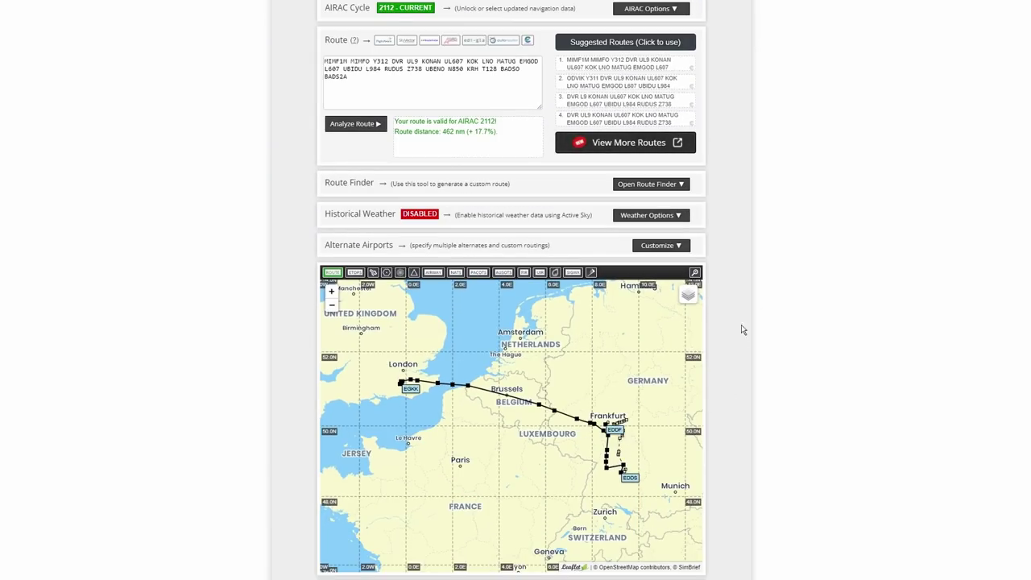
left_click(600, 68)
left_click(604, 82)
left_click(609, 101)
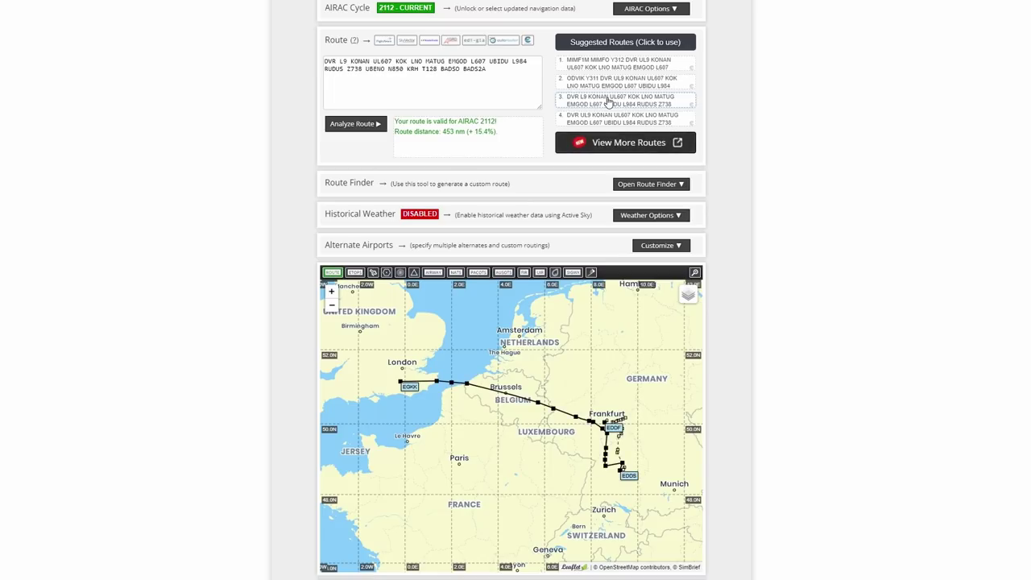
left_click(610, 120)
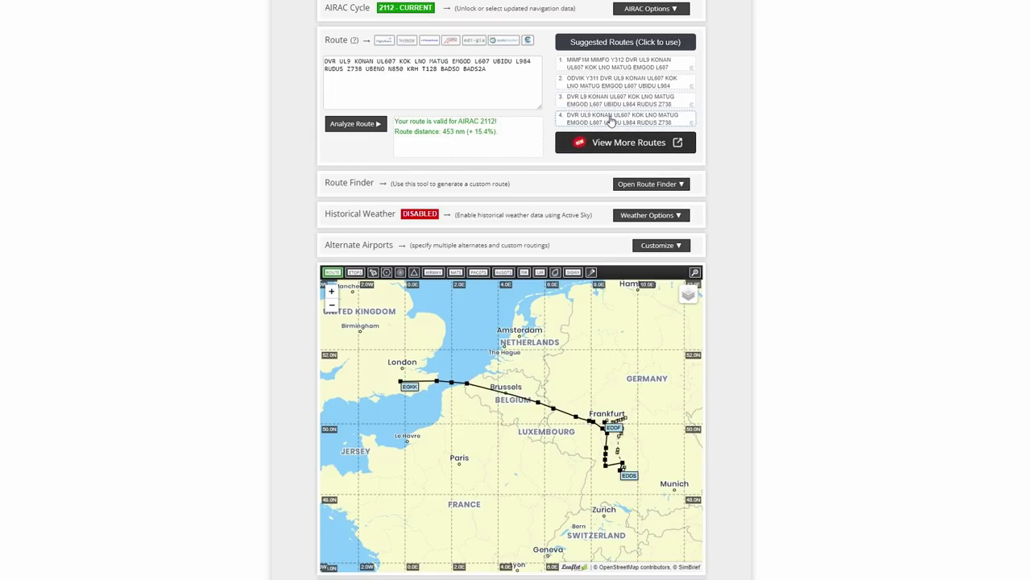
left_click(610, 67)
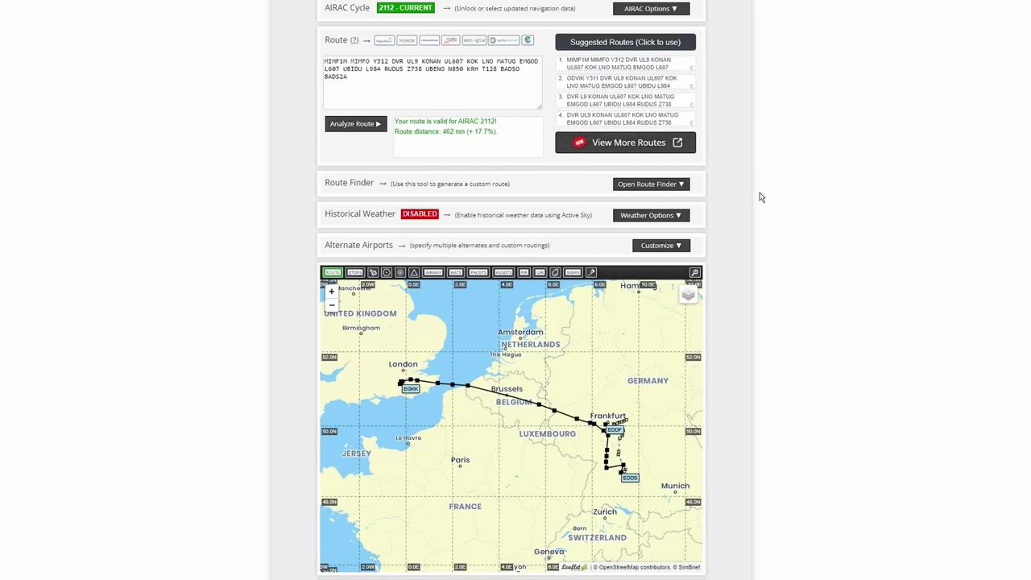
Preview the route on a SkyVector chart, showing 436.5 nm
scroll(761, 197, "up", 3)
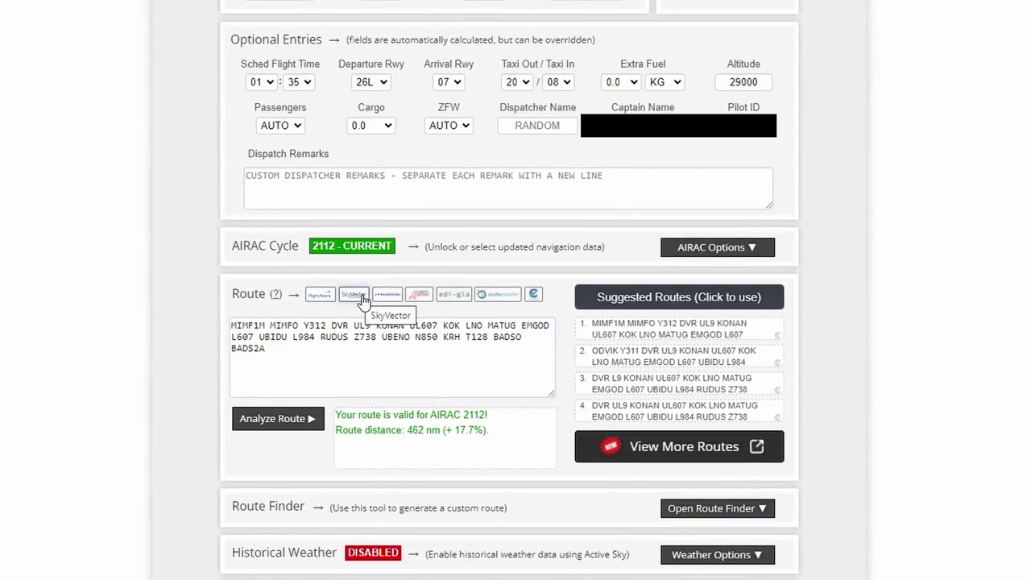
left_click(364, 300)
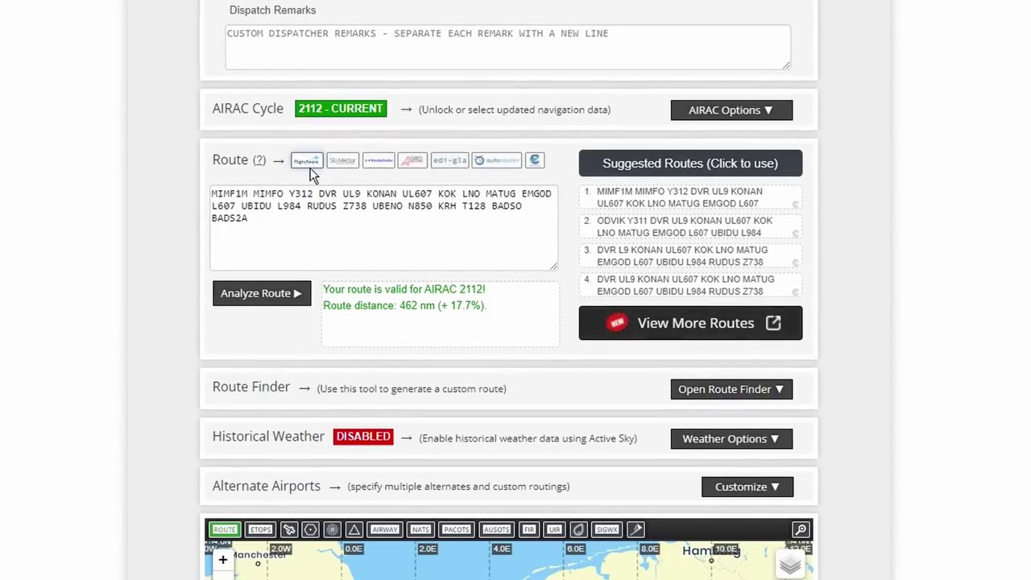
left_click(307, 161)
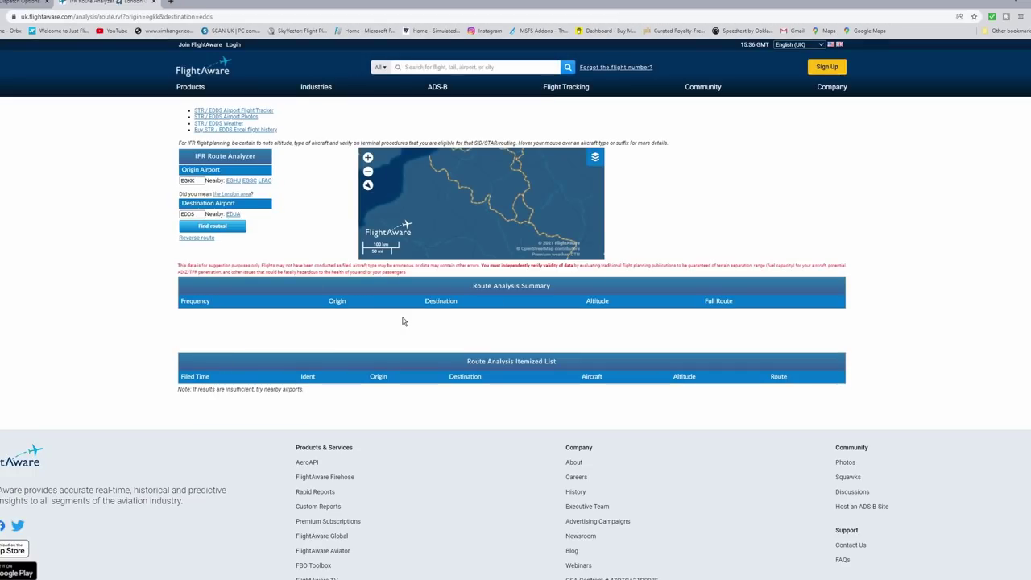
Search FlightAware by route for flights from EGLL to Stuttgart Echterdingen (EDDS)
left_click(217, 73)
left_click(435, 228)
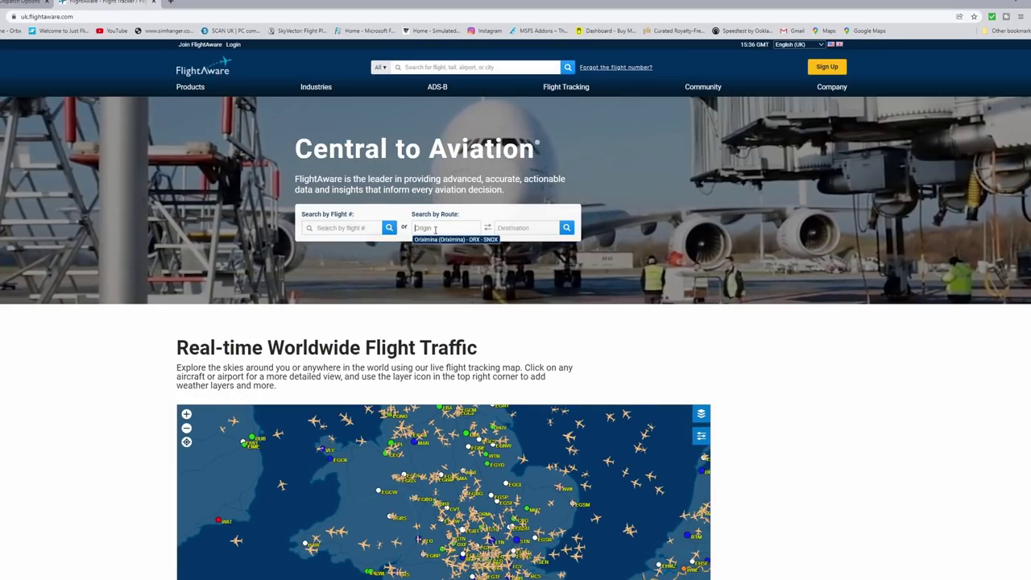
type("eg")
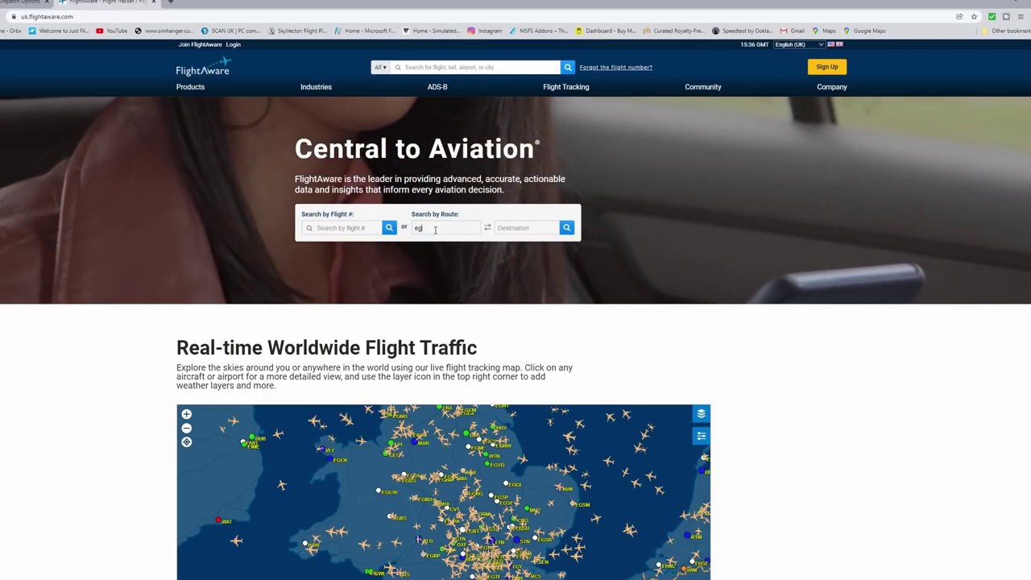
type("ll")
left_click(500, 227)
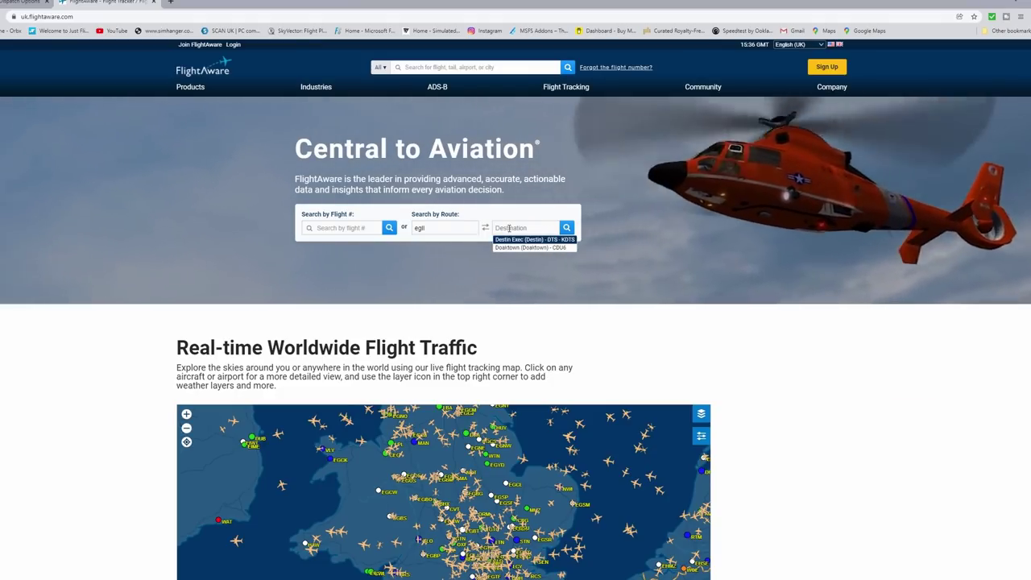
type("edds")
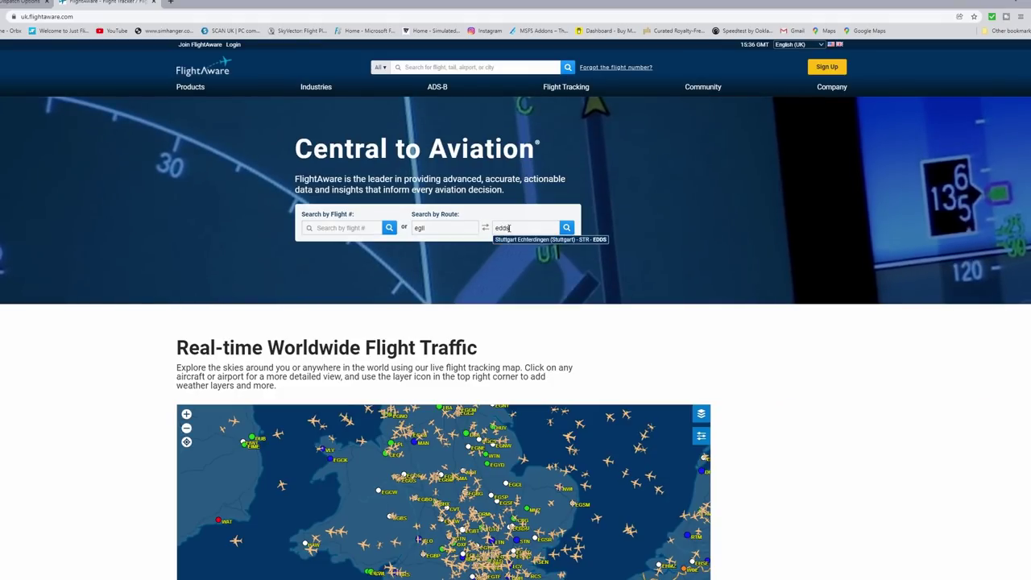
left_click(523, 239)
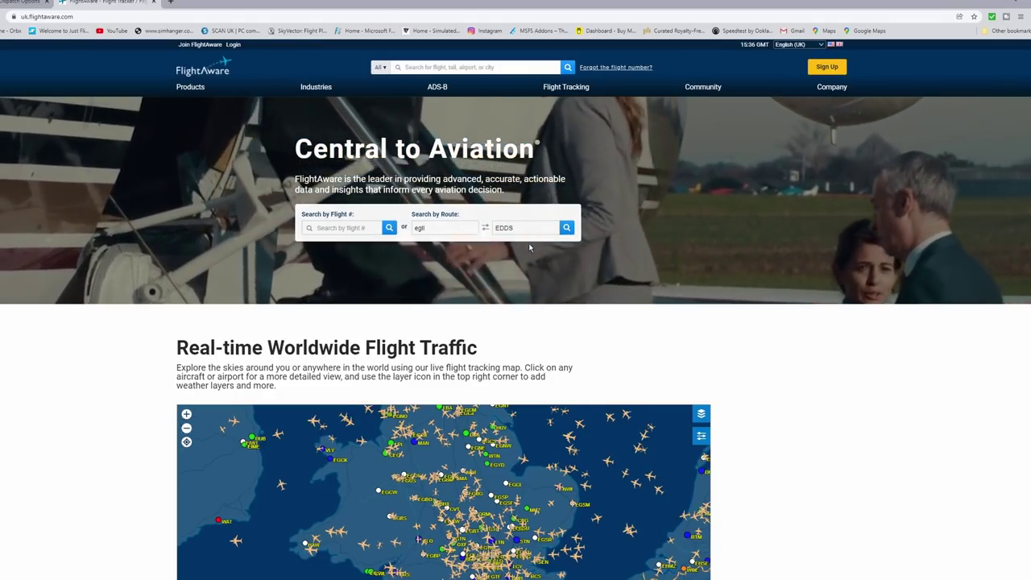
left_click(566, 228)
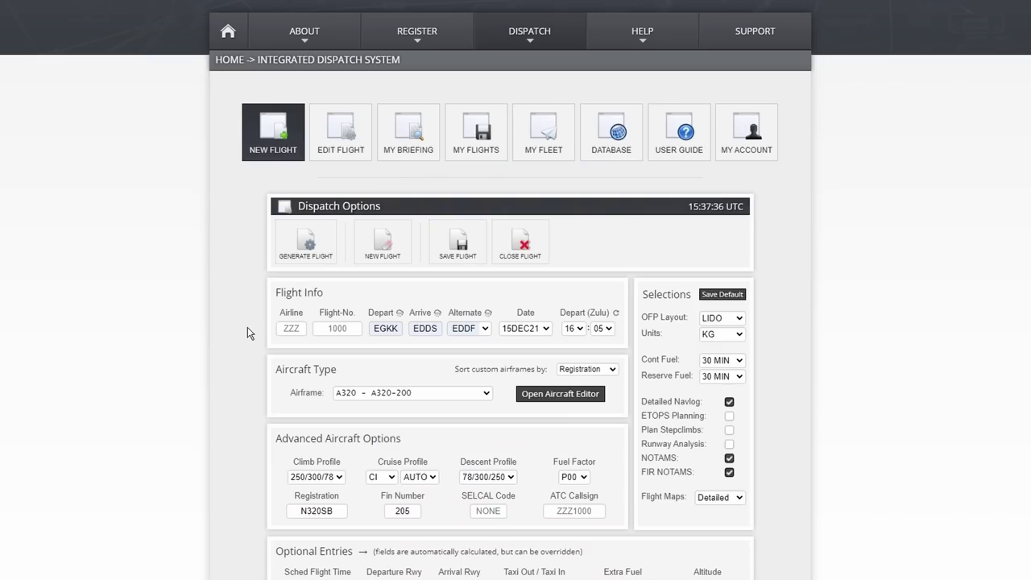
Generate the flight plan, confirming the overwrite, and scroll through the OFP summary
left_click(306, 247)
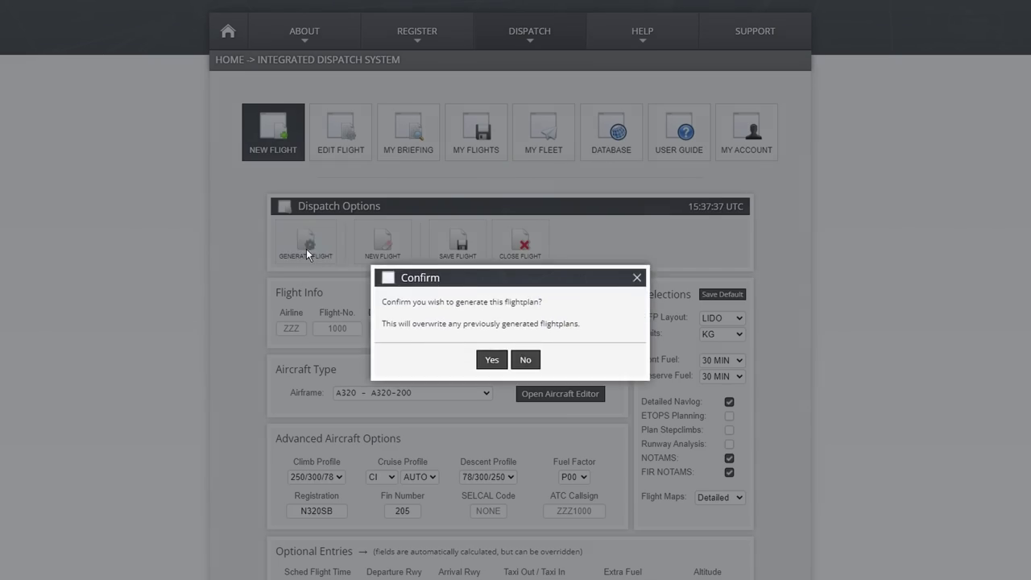
left_click(485, 364)
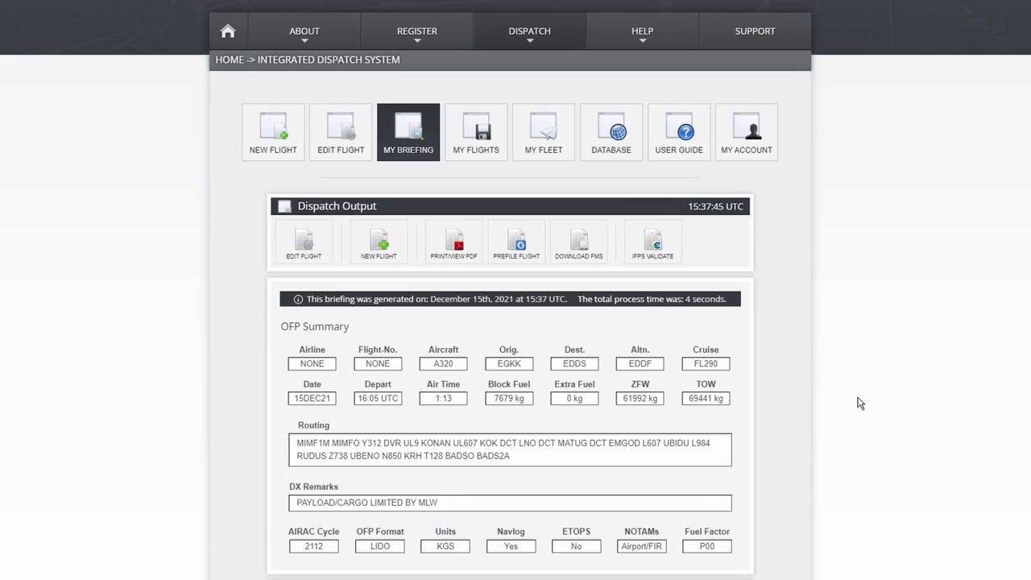
scroll(820, 345, "down", 5)
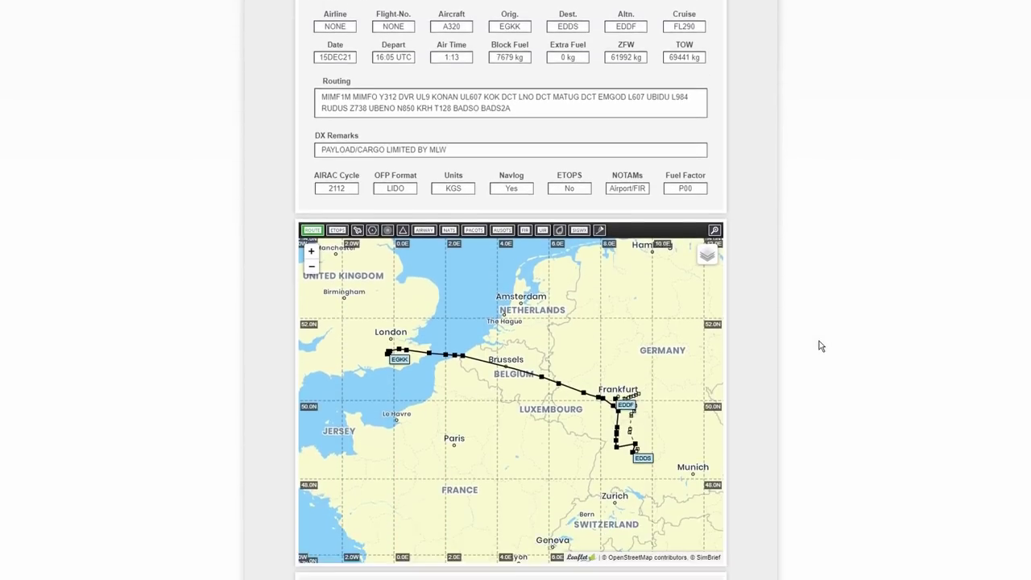
scroll(817, 344, "down", 1)
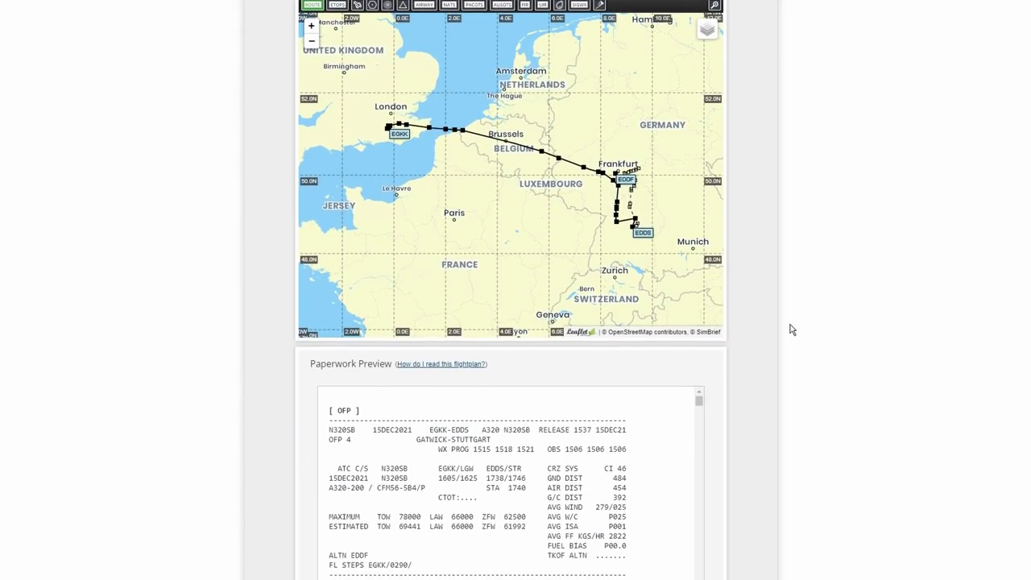
scroll(686, 297, "up", 3)
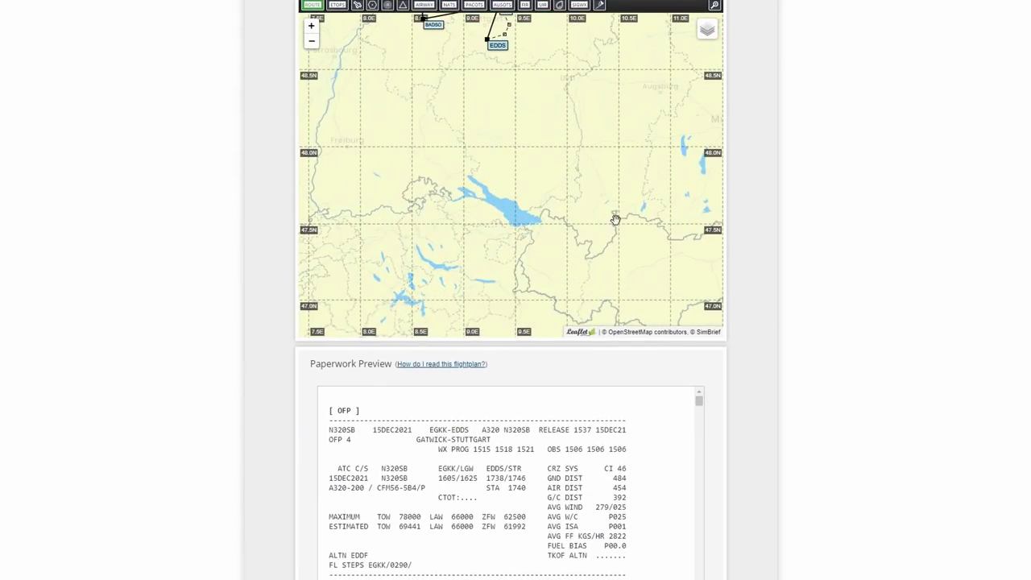
scroll(594, 185, "down", 1)
Pan the route map toward Frankfurt, mark the fuel figures, and scroll to Flightplan Downloads
left_click_drag(616, 318, 625, 352)
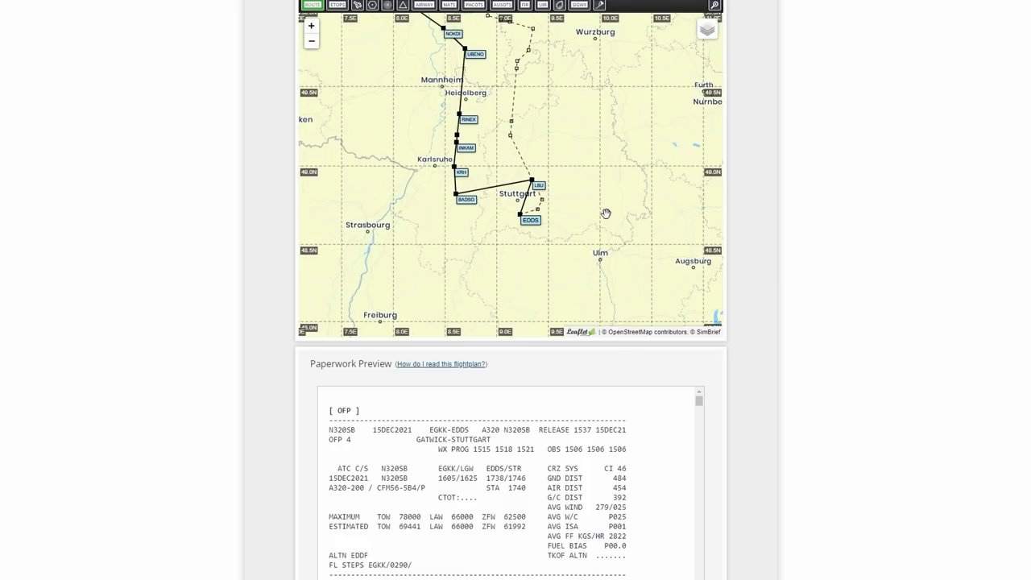
left_click_drag(605, 213, 623, 292)
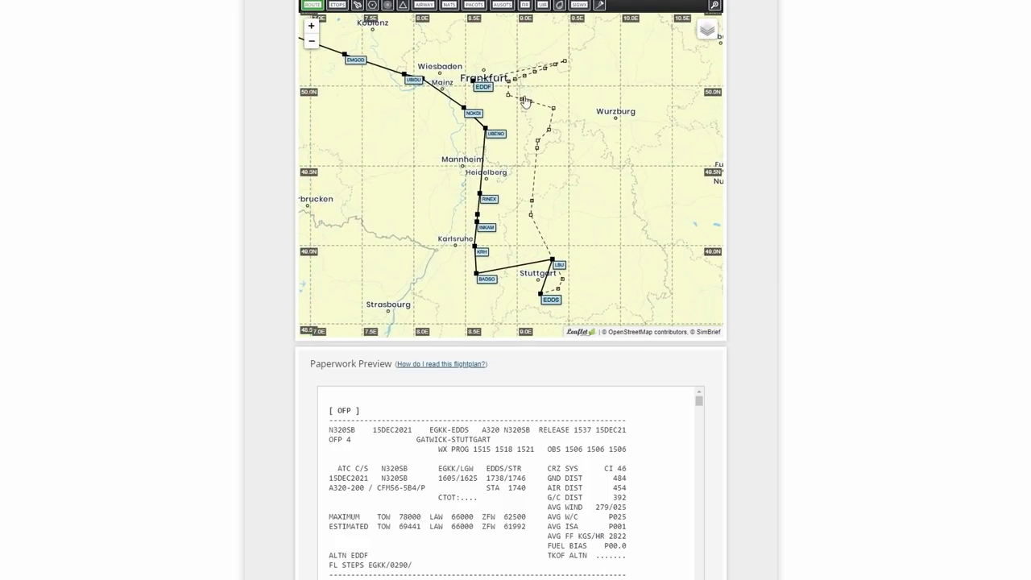
scroll(600, 396, "down", 5)
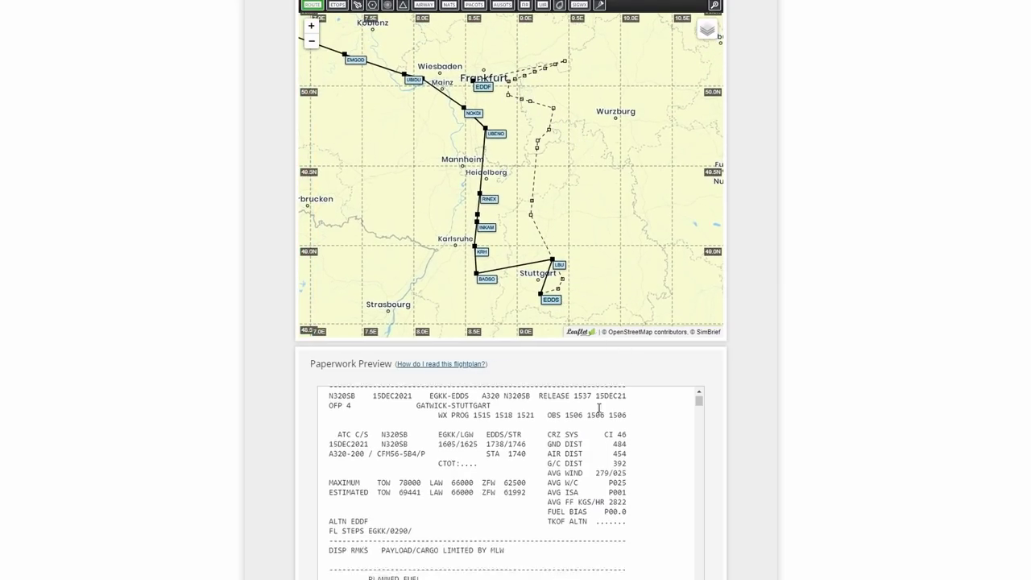
left_click_drag(343, 274, 529, 500)
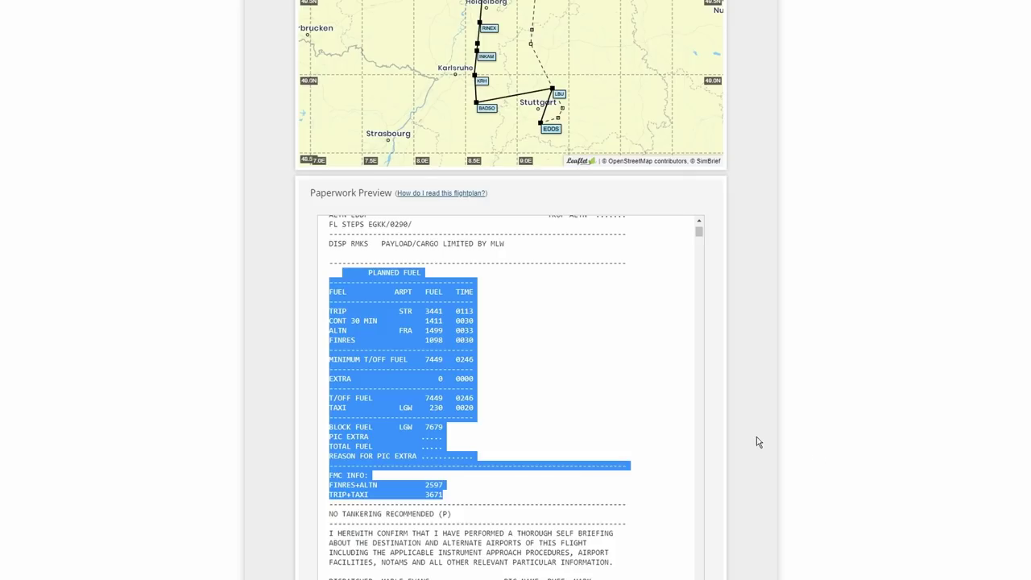
scroll(841, 381, "up", 5)
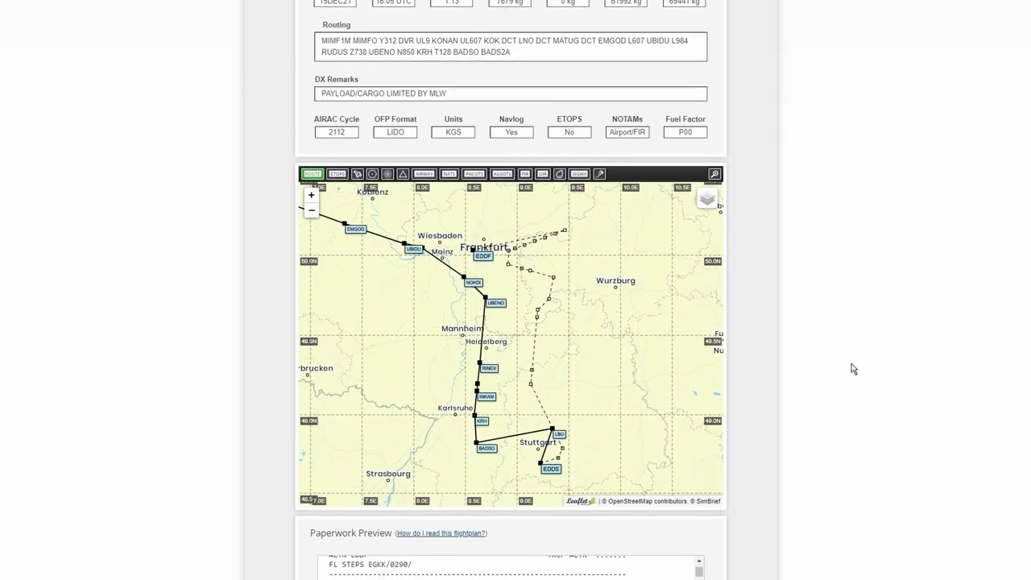
scroll(848, 372, "up", 1)
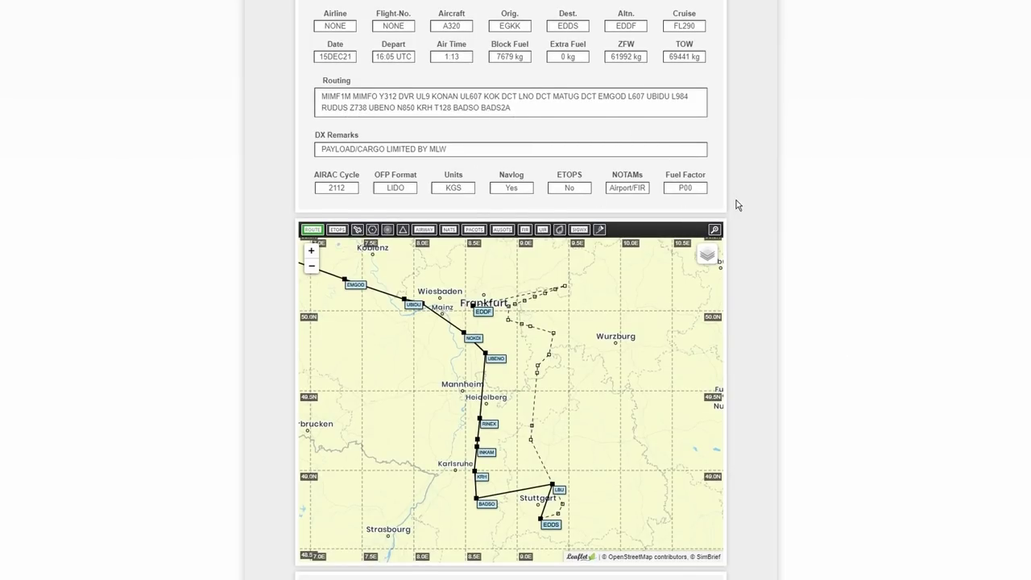
scroll(765, 219, "down", 10)
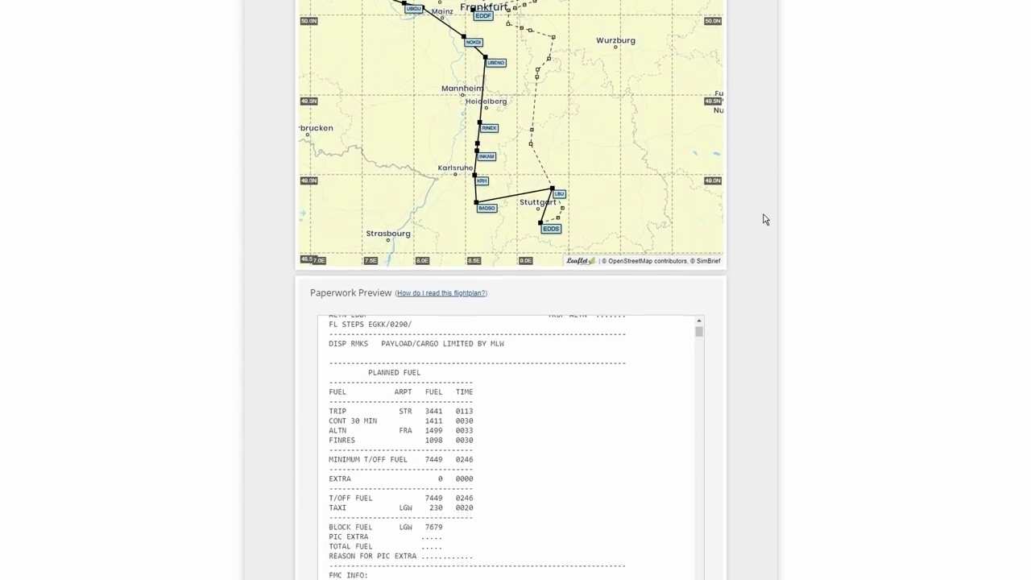
scroll(765, 219, "down", 6)
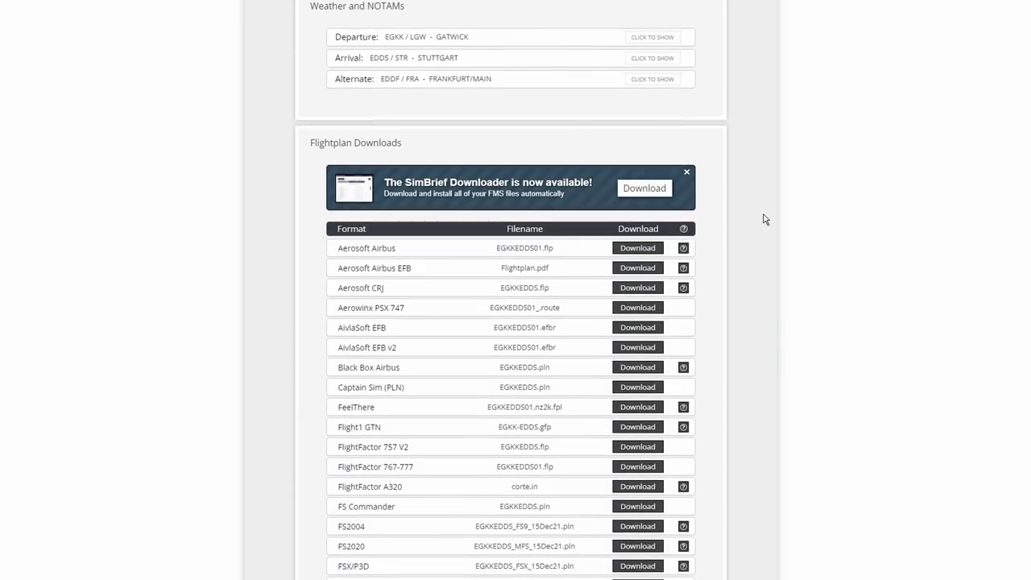